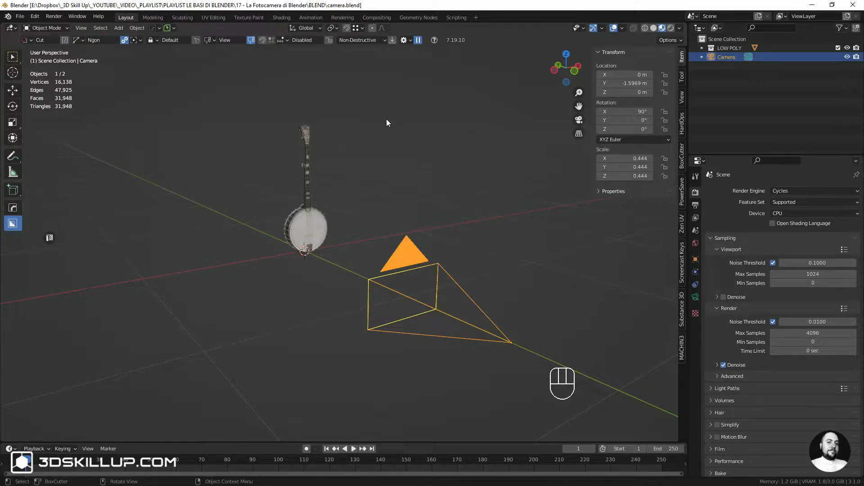
Look at the banjo through the scene's active camera
{"action": "middle_click_drag", "start_coordinate": [386, 119], "coordinate": [387, 236]}
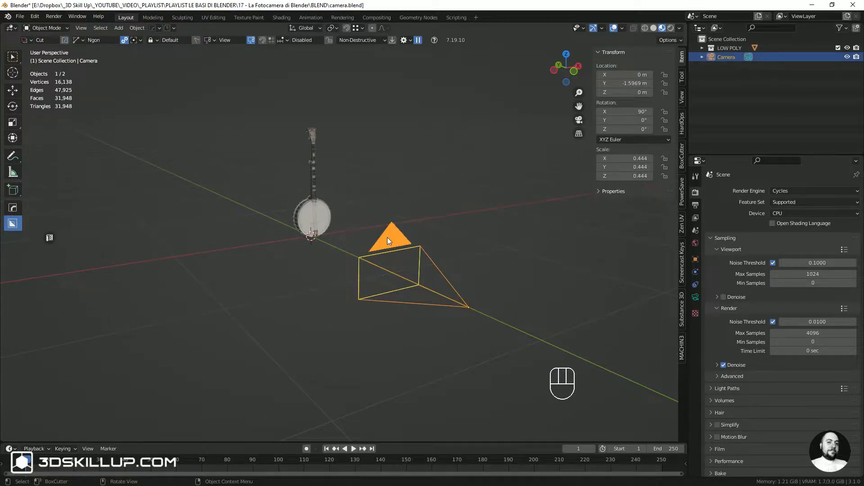
{"action": "left_click", "coordinate": [79, 28]}
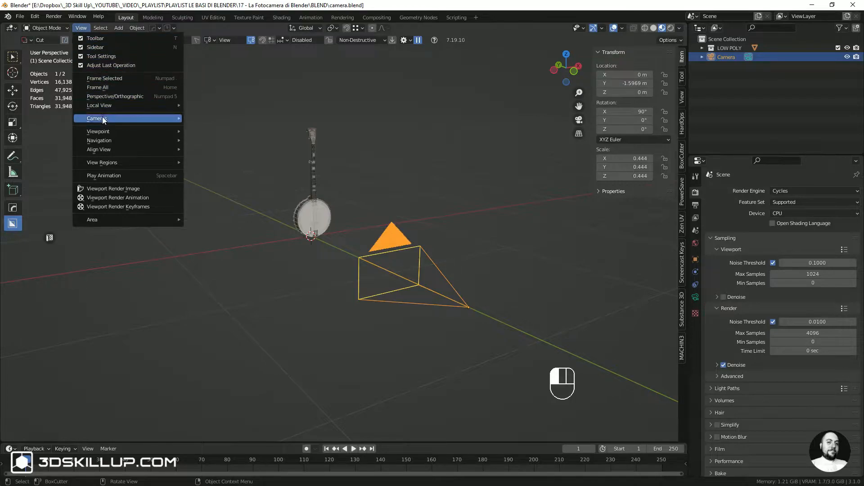
{"action": "mouse_move", "coordinate": [102, 119]}
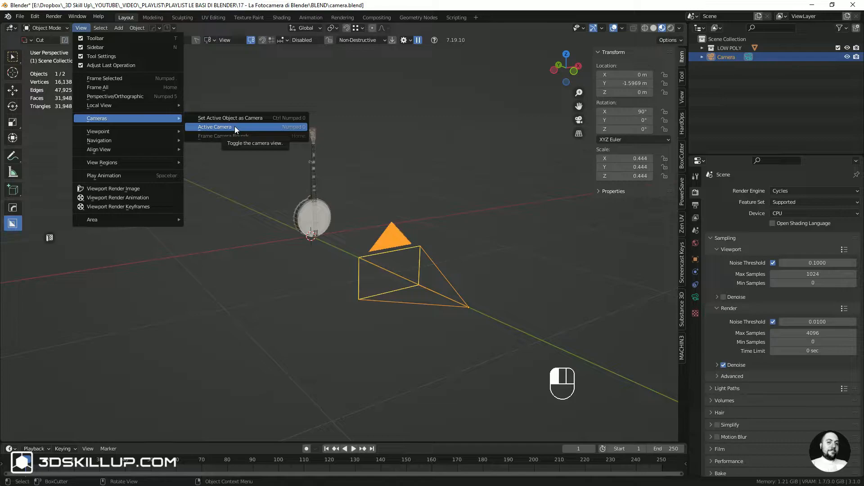
{"action": "key", "text": "KP_0"}
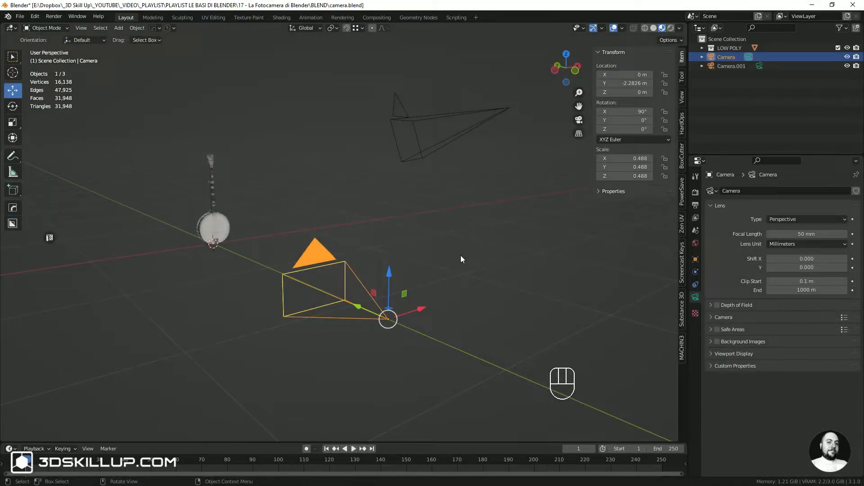
Make the second camera, Camera.001, the scene's active camera and save the file
{"action": "left_click", "coordinate": [403, 104]}
{"action": "key", "text": "ctrl+KP_0"}
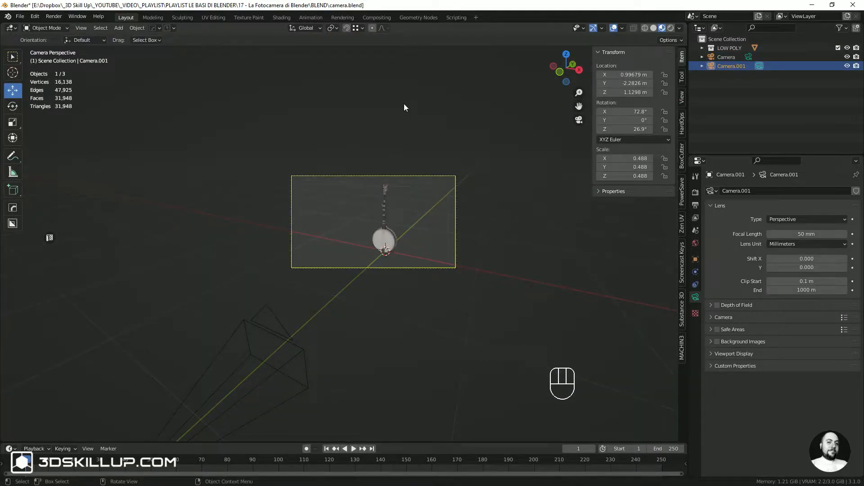
{"action": "key", "text": "ctrl+s"}
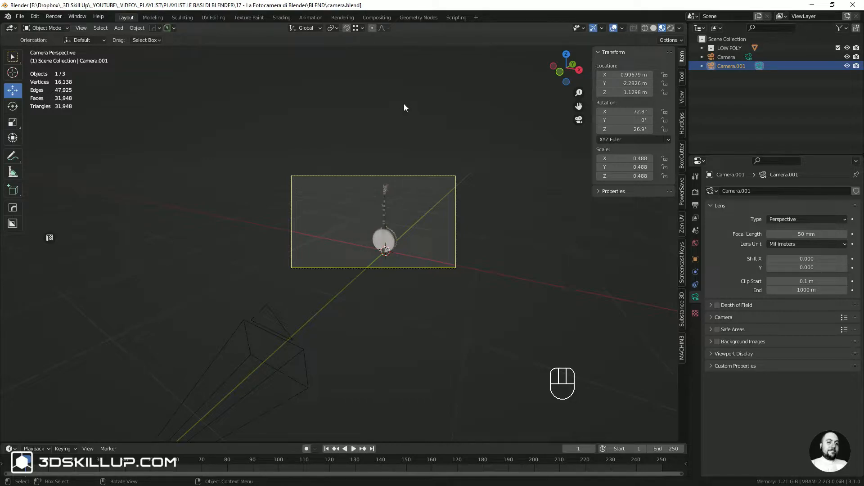
Return to the Camera.001 view and fit the camera bounds to the viewport
{"action": "middle_click_drag", "start_coordinate": [320, 130], "coordinate": [364, 108]}
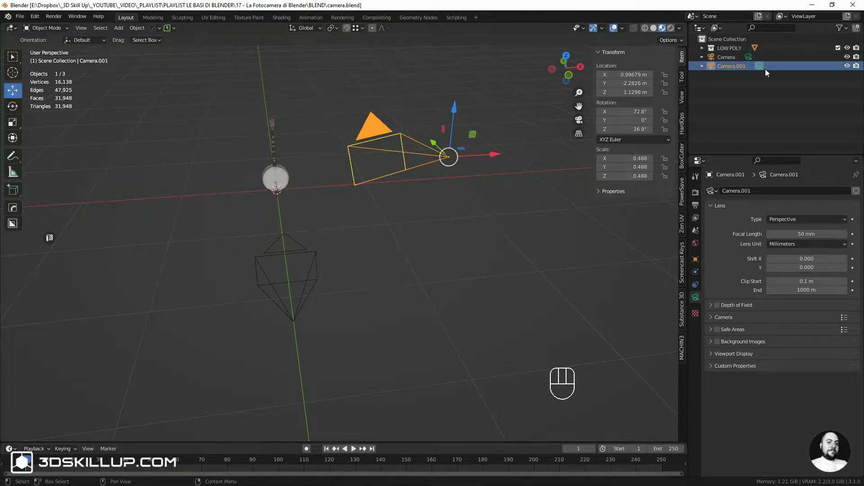
{"action": "middle_click_drag", "start_coordinate": [412, 149], "coordinate": [360, 188]}
{"action": "key", "text": "KP_0"}
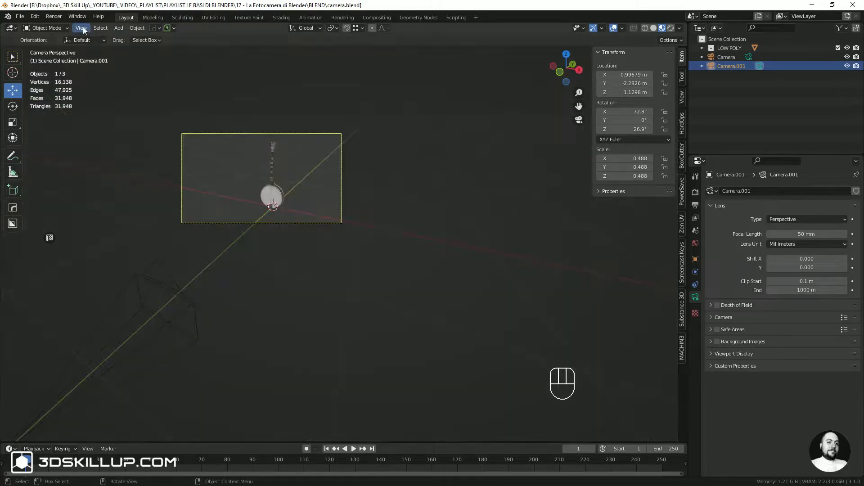
{"action": "left_click", "coordinate": [83, 28]}
{"action": "mouse_move", "coordinate": [137, 118]}
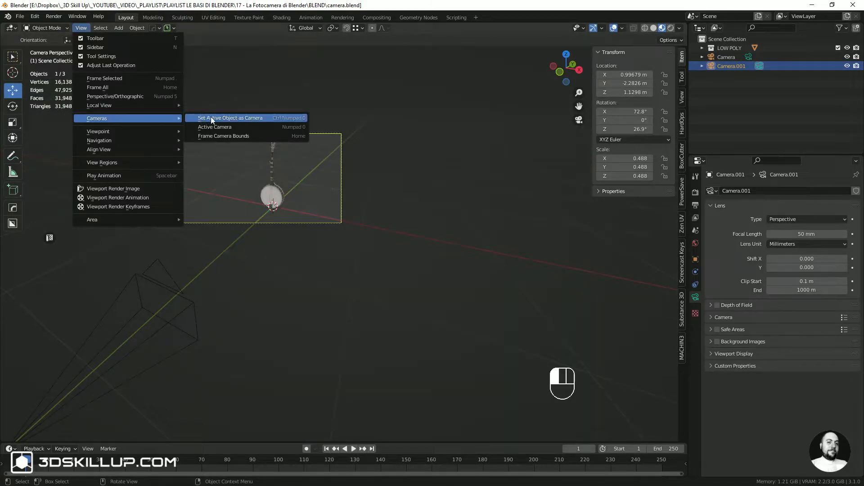
{"action": "left_click", "coordinate": [228, 136]}
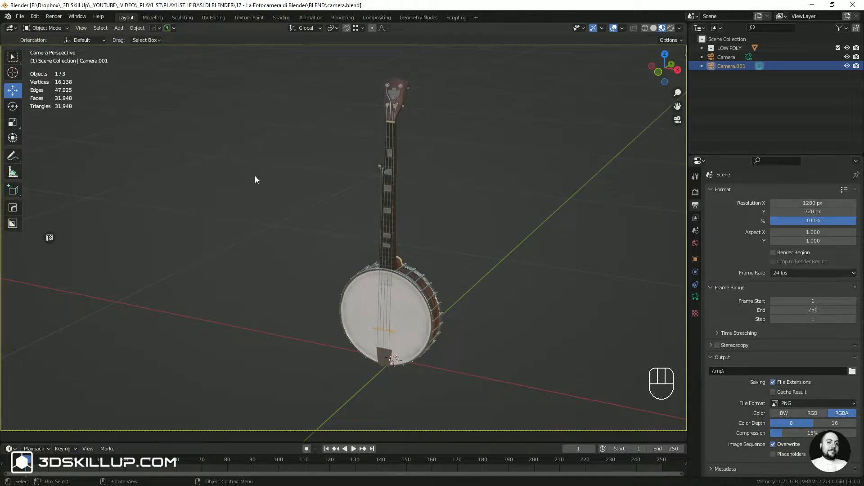
Zoom the camera view to a 1:1 scale with the render resolution
{"action": "left_click", "coordinate": [82, 29]}
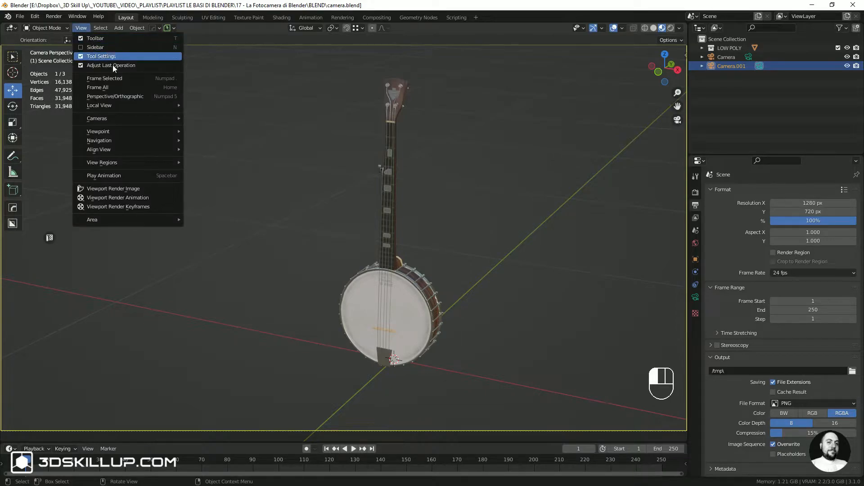
{"action": "mouse_move", "coordinate": [123, 140]}
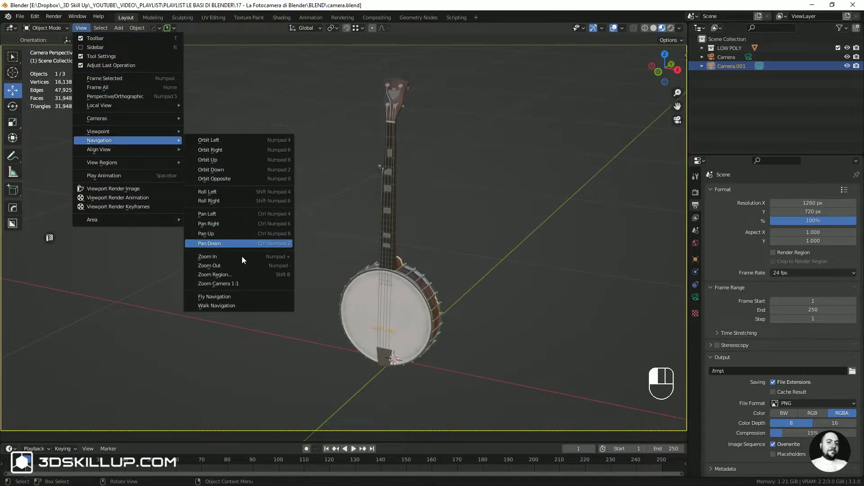
{"action": "left_click", "coordinate": [227, 284]}
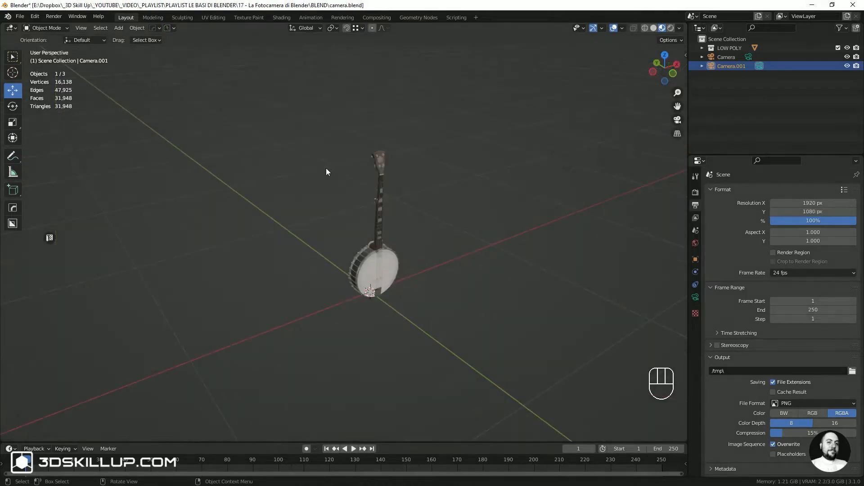
Align the active camera to a low, angled perspective view of the banjo
{"action": "middle_click_drag", "start_coordinate": [326, 171], "coordinate": [357, 161]}
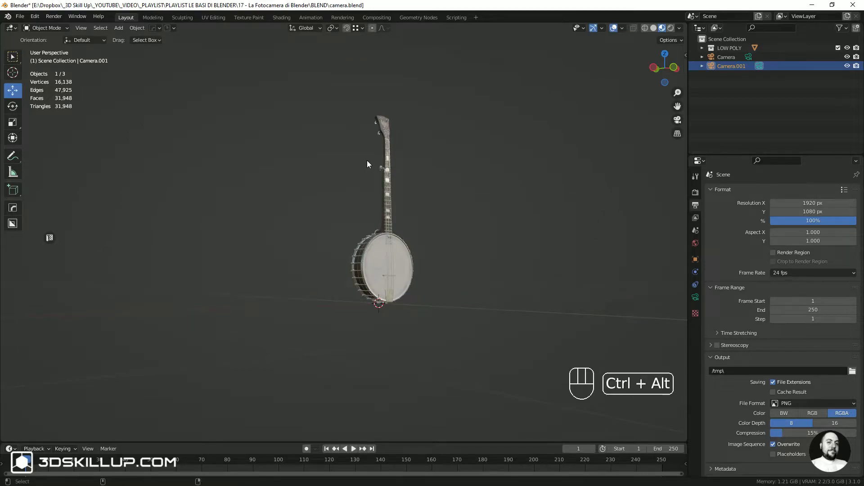
{"action": "key", "text": "ctrl+alt+KP_0"}
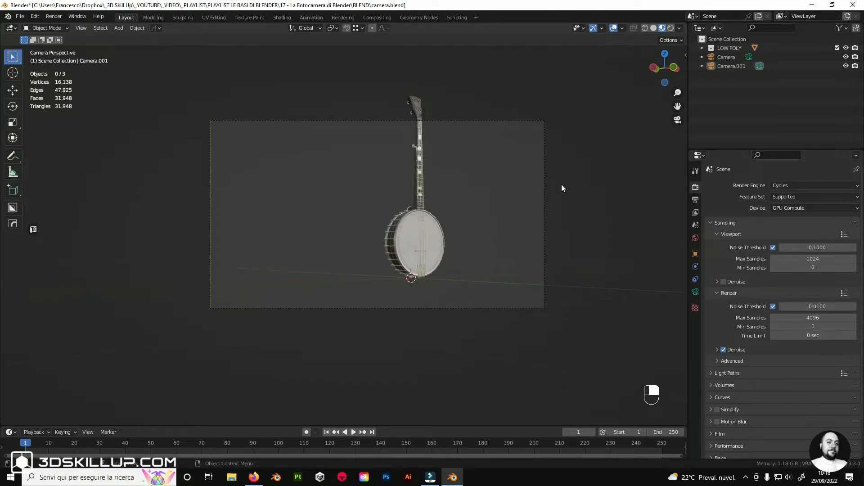
Lock the camera to the view and reframe the banjo by navigating in the camera view
{"action": "key", "text": "n"}
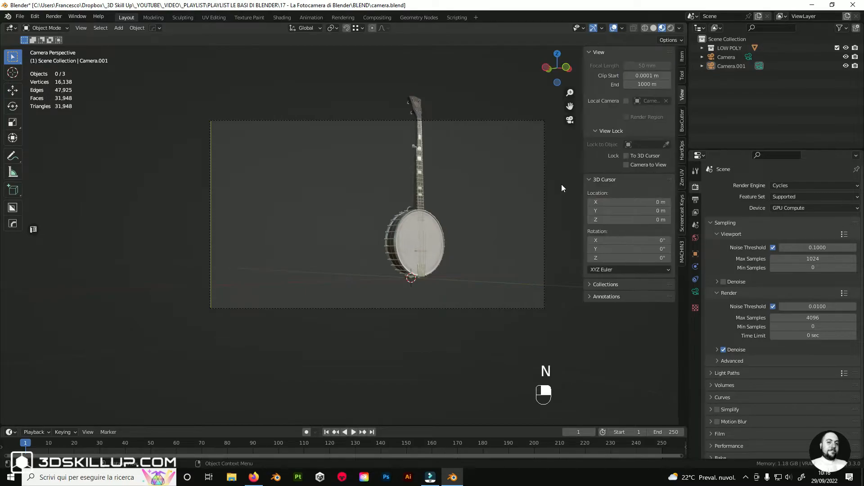
{"action": "left_click", "coordinate": [626, 164]}
{"action": "mouse_move", "coordinate": [476, 161]}
{"action": "middle_mouse_down"}
{"action": "mouse_move", "coordinate": [463, 162]}
{"action": "mouse_move", "coordinate": [490, 164]}
{"action": "middle_mouse_up"}
{"action": "scroll", "coordinate": [490, 164], "scroll_direction": "down", "scroll_amount": 4}
{"action": "middle_click_drag", "start_coordinate": [432, 211], "coordinate": [369, 189], "text": "shift"}
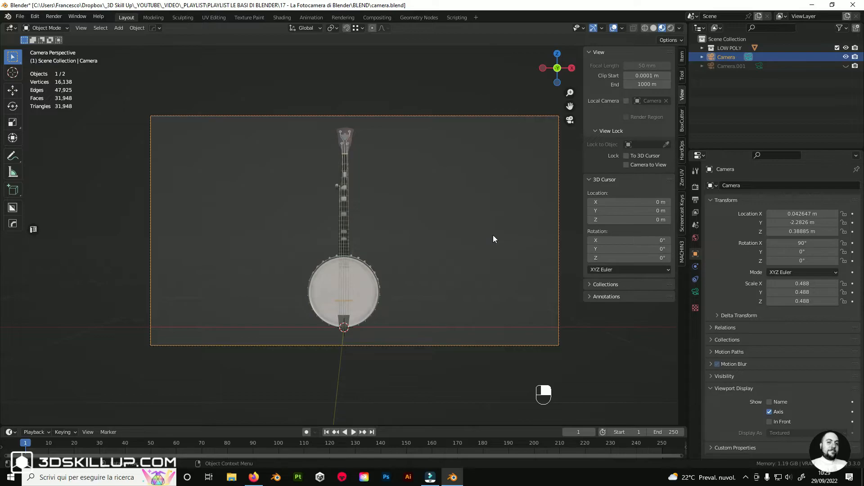
Try rotating the camera freely and around the X axis while looking through it
{"action": "key", "text": "r"}
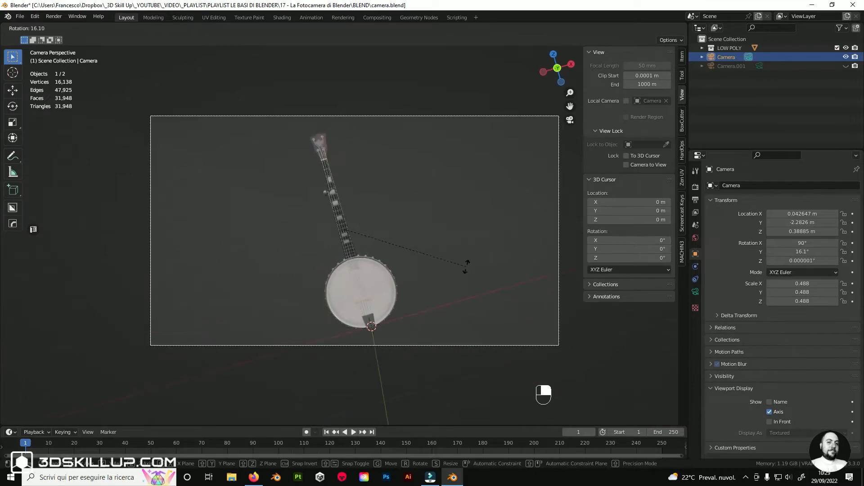
{"action": "right_click", "coordinate": [478, 212]}
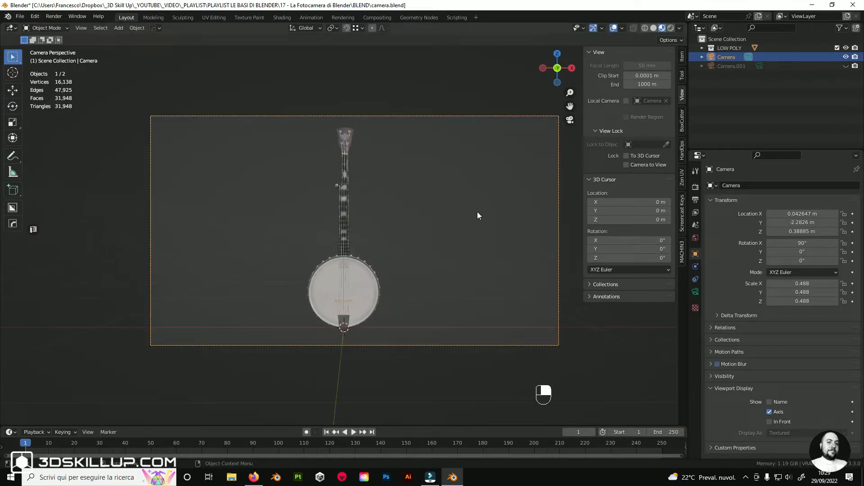
{"action": "key", "text": "KP_0"}
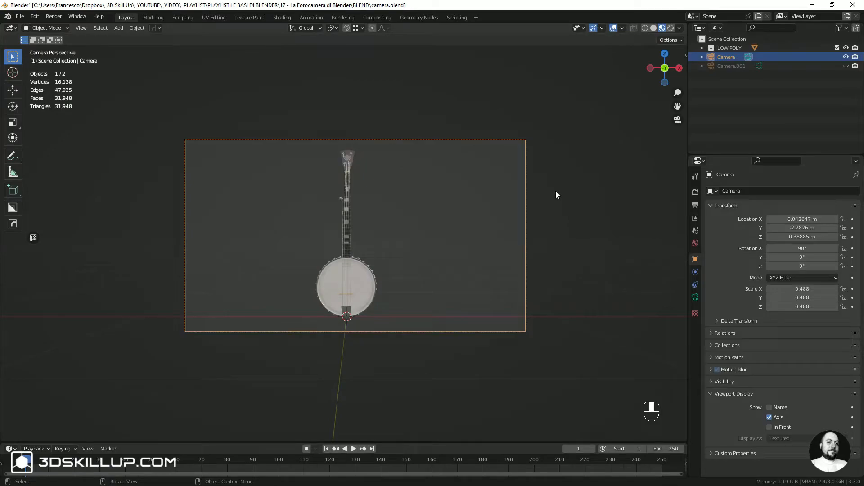
{"action": "key", "text": "r"}
{"action": "key", "text": "x"}
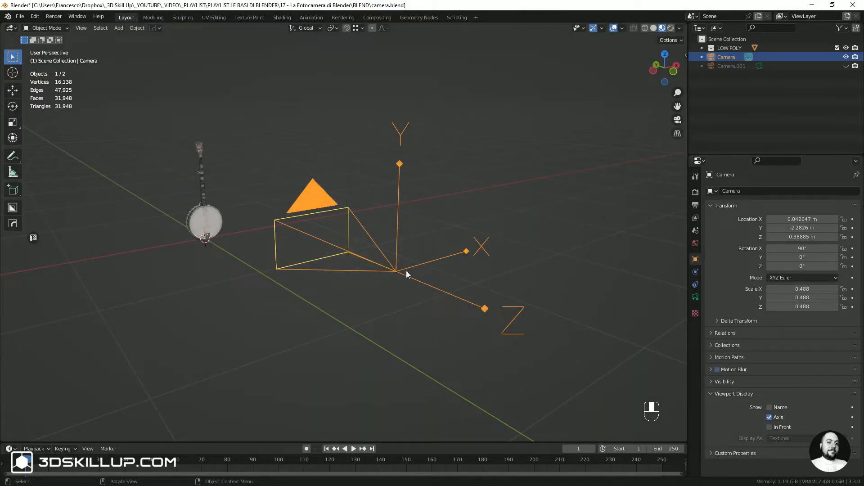
From the camera view, rotate the camera about 6.3° around its local Y axis
{"action": "key", "text": "KP_0"}
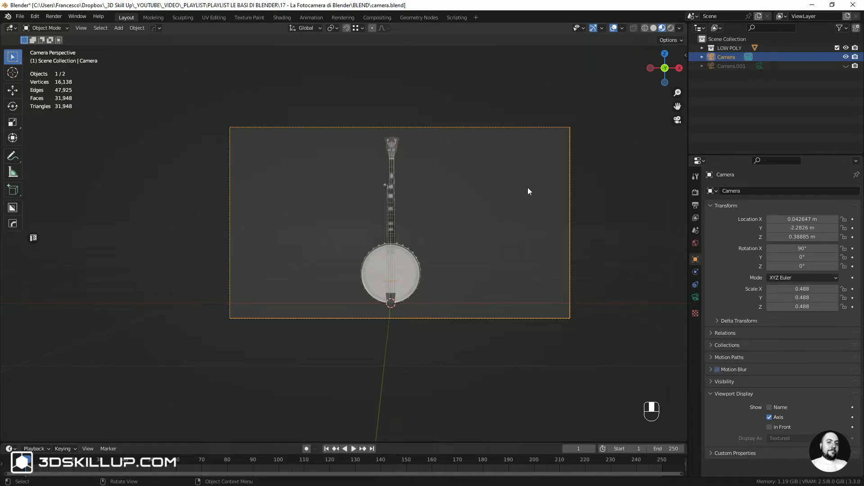
{"action": "key", "text": "r"}
{"action": "key", "text": "y"}
{"action": "key", "text": "y"}
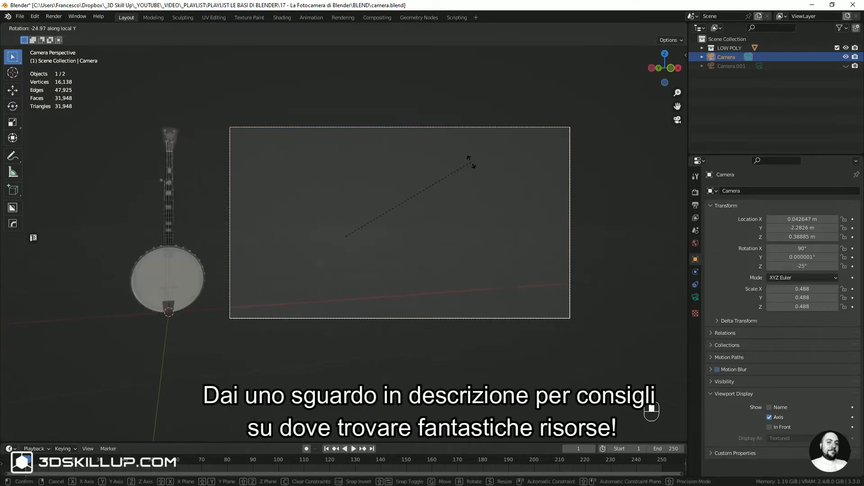
{"action": "left_click", "coordinate": [527, 203]}
In the camera view, move the camera back from the banjo along its local Z axis
{"action": "middle_click_drag", "start_coordinate": [525, 202], "coordinate": [411, 149]}
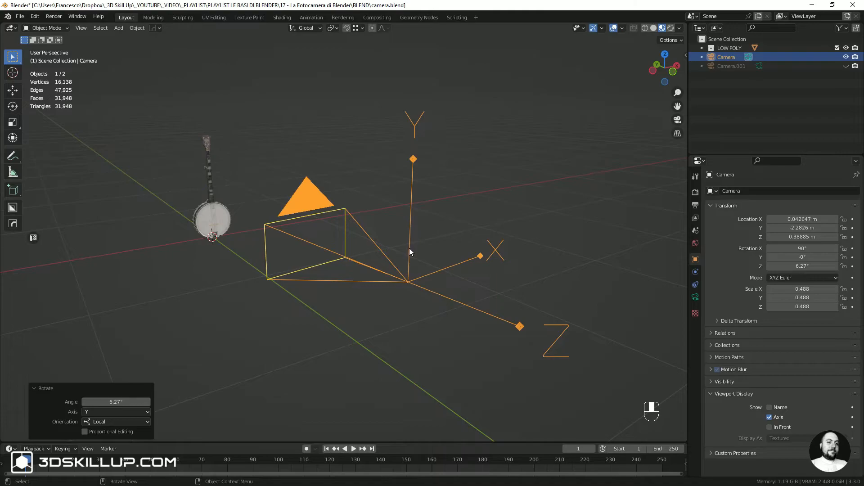
{"action": "key", "text": "KP_0"}
{"action": "key", "text": "g"}
{"action": "key", "text": "z"}
{"action": "key", "text": "z"}
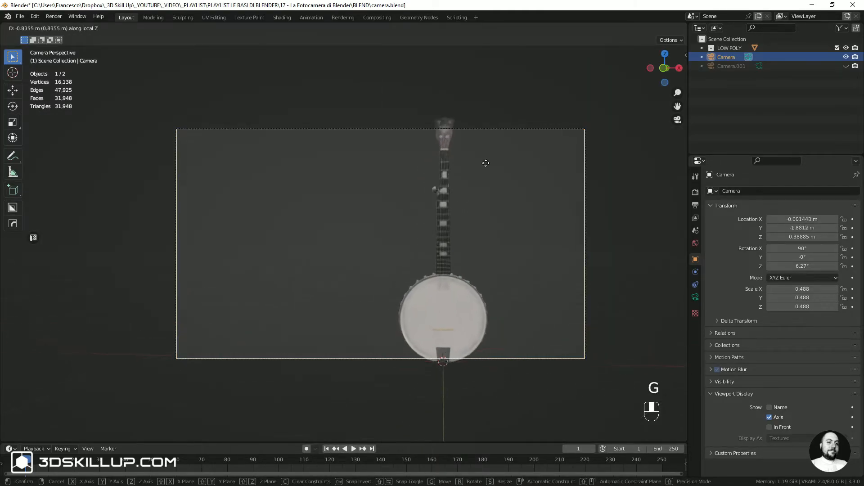
{"action": "left_click", "coordinate": [485, 185]}
Try shifting the camera freely, then along its local X and local Y axes, while looking through it
{"action": "key", "text": "g"}
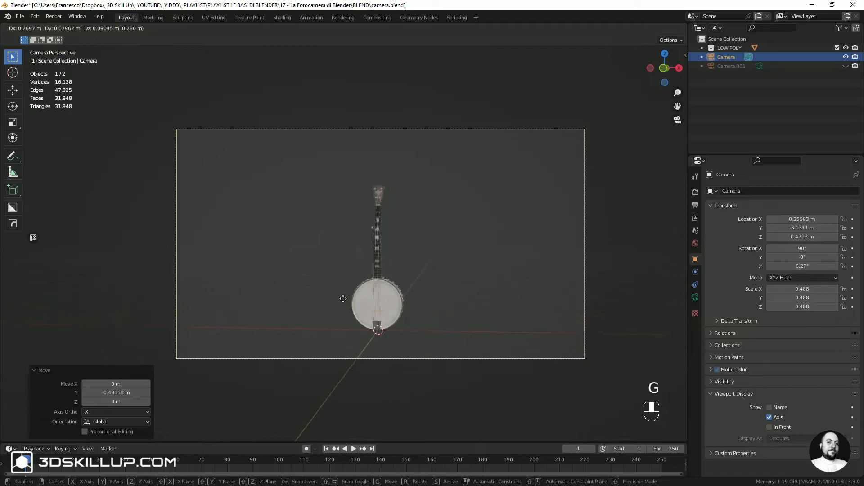
{"action": "key", "text": "x"}
{"action": "key", "text": "x"}
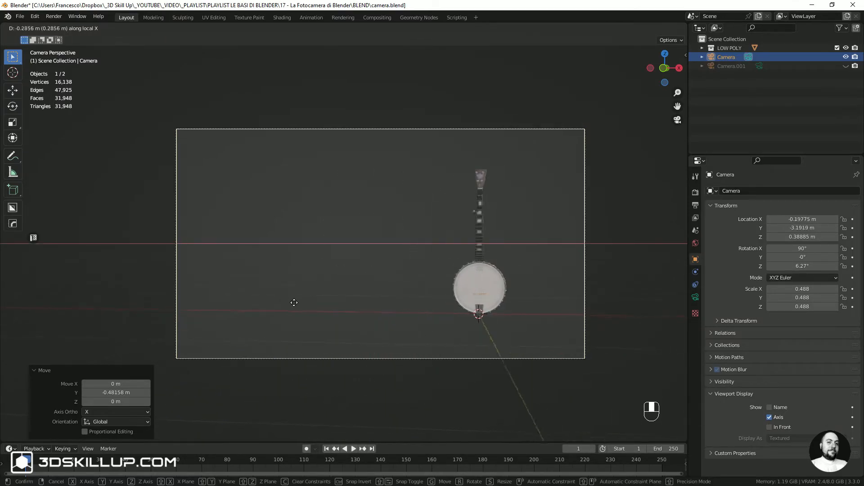
{"action": "key", "text": "y"}
{"action": "key", "text": "y"}
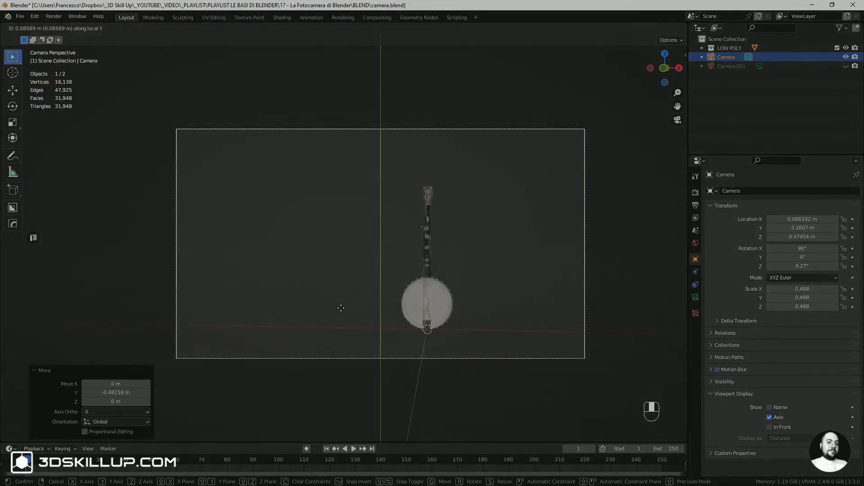
{"action": "key", "text": "g"}
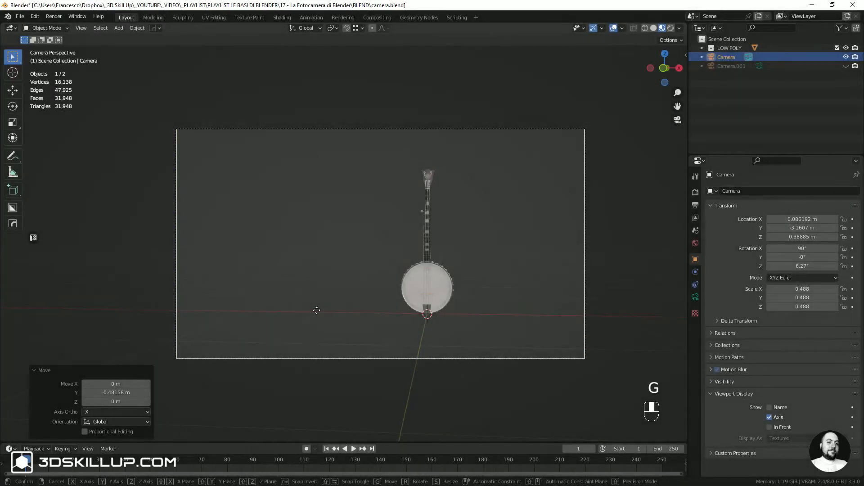